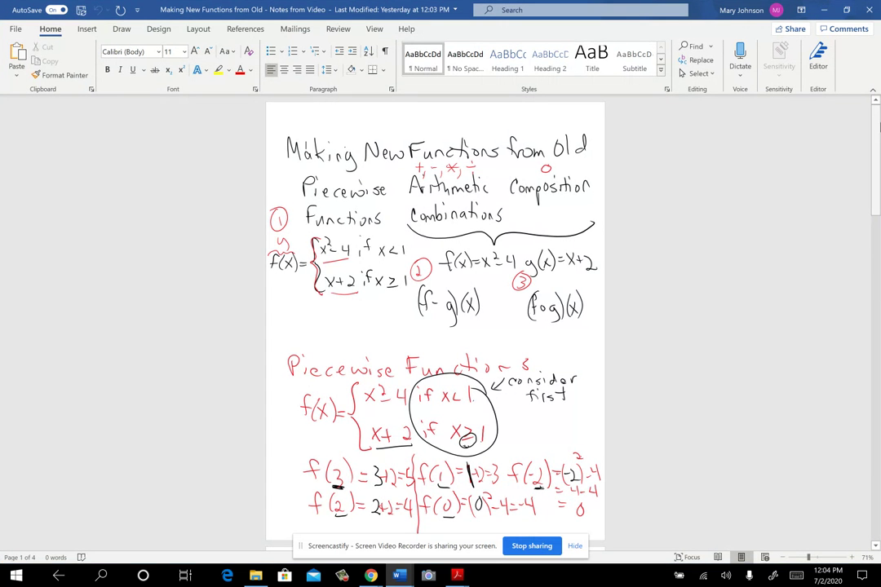
Step: Circle f(x)=x²−4 and g(x)=x+2 under the combinations heading with the red pen
drag(876, 125, 877, 130)
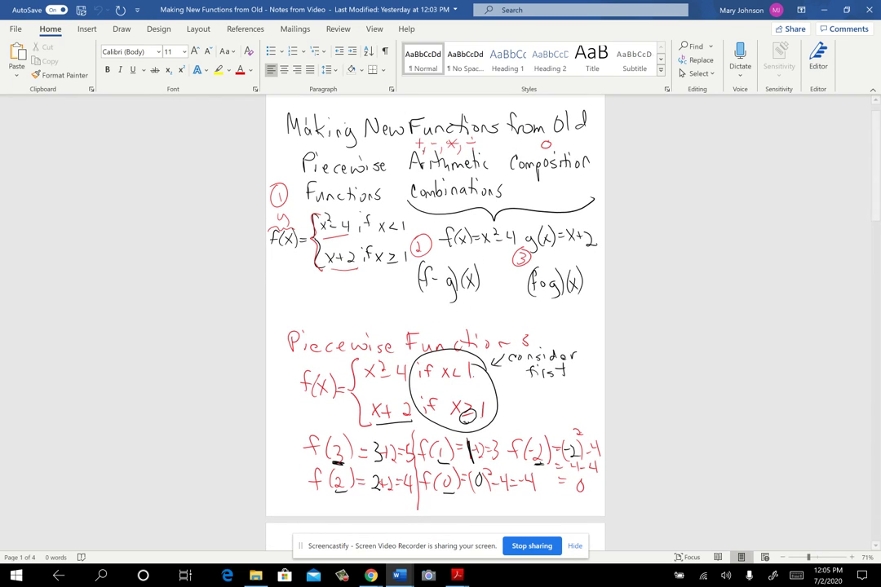
click(118, 29)
click(221, 56)
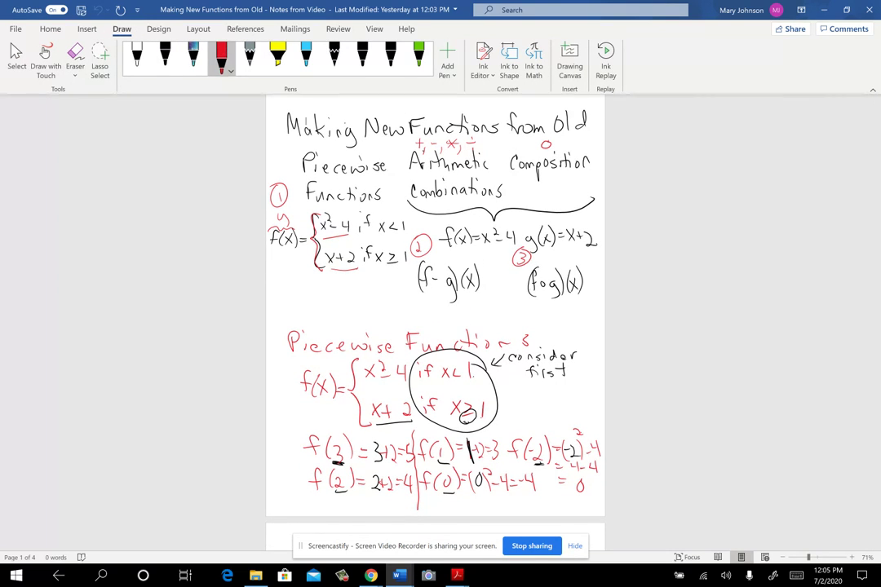
mouse_move(515, 232)
mouse_down()
mouse_move(479, 220)
mouse_move(471, 250)
mouse_move(504, 229)
mouse_up()
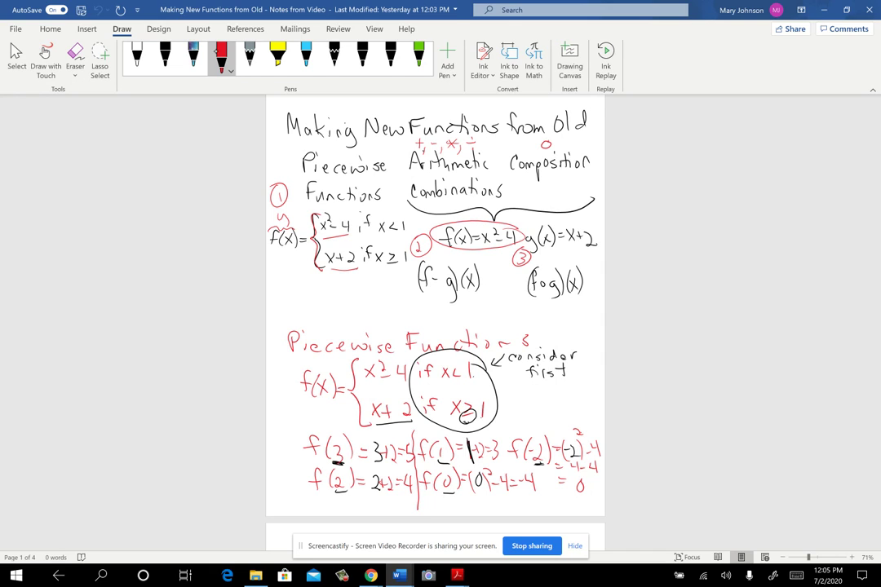
mouse_move(591, 223)
mouse_down()
mouse_move(521, 232)
mouse_move(591, 252)
mouse_up()
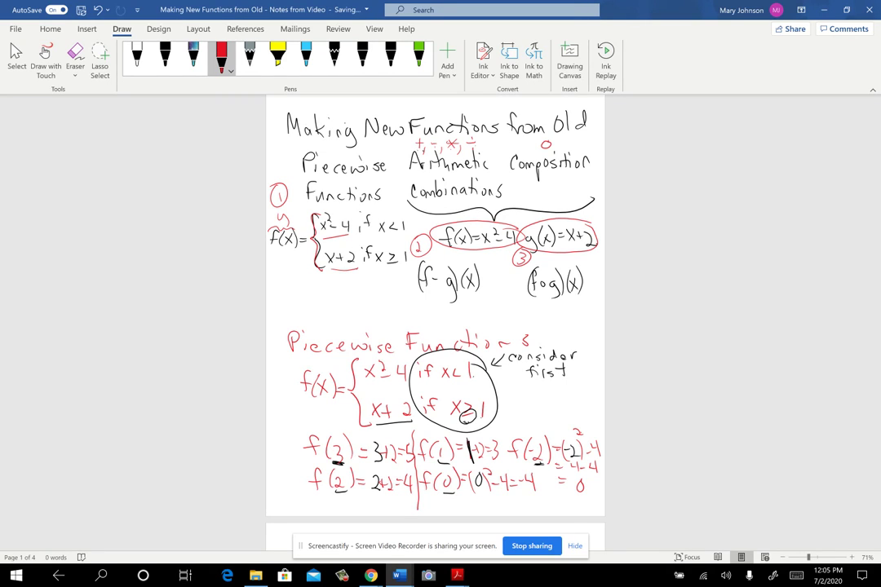
Step: On the Arithmetic Combination page, circle the minus signs in the (f−g)(x) line, underline x²−4 and mark distribution over (x+2) in red
scroll(435, 310, down, 1)
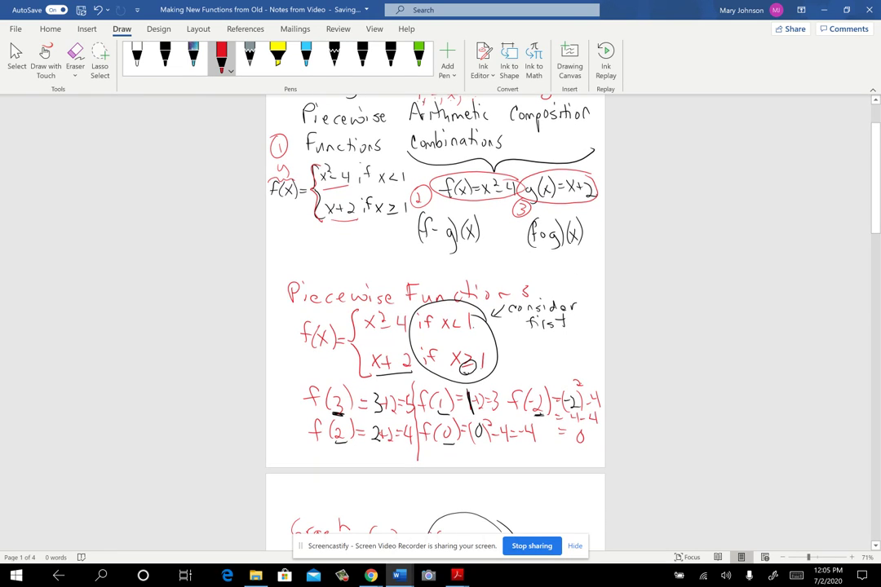
scroll(323, 529, down, 1)
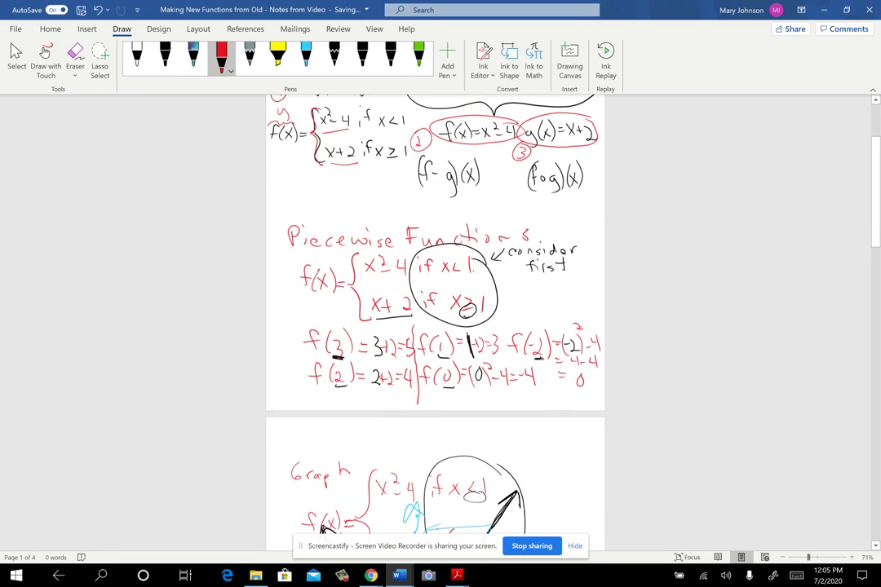
scroll(323, 530, down, 15)
scroll(434, 326, down, 2)
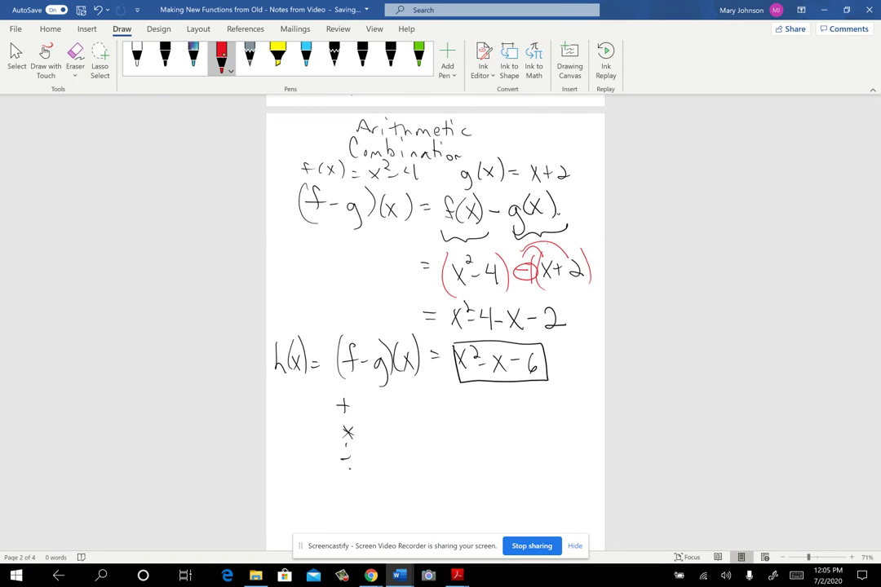
mouse_move(337, 194)
mouse_down()
mouse_move(327, 209)
mouse_move(337, 194)
mouse_up()
drag(459, 289, 497, 290)
drag(496, 205, 492, 206)
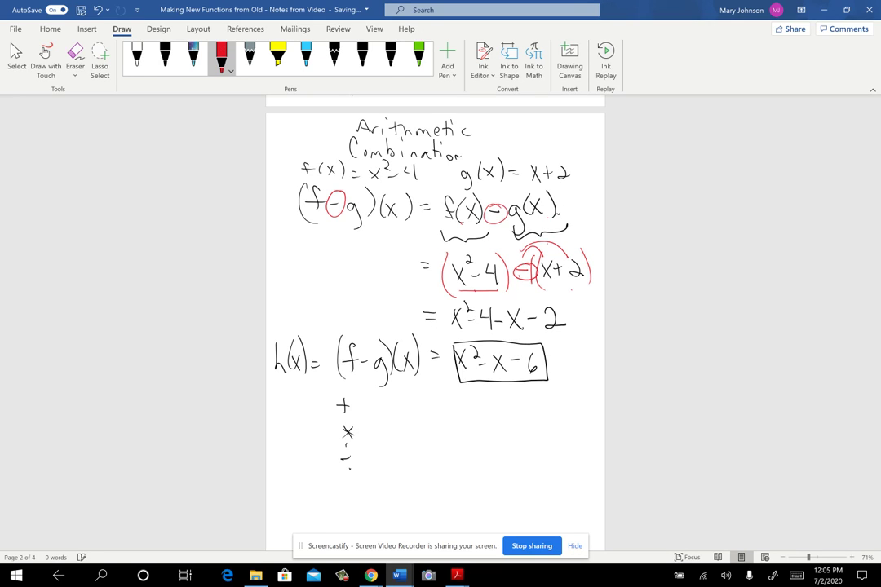
drag(537, 254, 574, 251)
Step: Write (f * g)(x) = f(x)·g(x) in red around the handwritten multiplication sign below the boxed result
mouse_move(325, 420)
mouse_down()
mouse_move(319, 442)
mouse_move(326, 427)
mouse_move(376, 434)
mouse_move(372, 446)
mouse_move(303, 447)
mouse_up()
mouse_move(383, 416)
mouse_down()
mouse_move(385, 447)
mouse_move(412, 440)
mouse_up()
mouse_move(412, 422)
mouse_down()
mouse_move(403, 440)
mouse_move(416, 446)
mouse_move(436, 430)
mouse_move(451, 446)
mouse_up()
drag(448, 432, 487, 443)
mouse_move(486, 426)
mouse_down()
mouse_move(478, 443)
mouse_move(518, 451)
mouse_up()
click(504, 435)
mouse_move(540, 416)
mouse_down()
mouse_move(539, 445)
mouse_move(556, 438)
mouse_up()
drag(555, 423, 543, 438)
drag(558, 416, 562, 440)
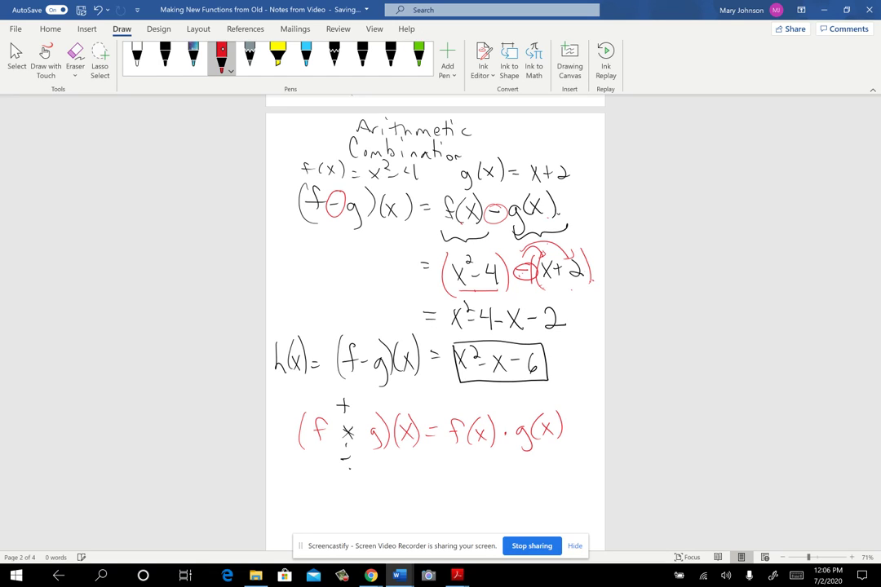
Step: Write the substituted product = (x²−4)(x+2) in red below f(x)·g(x)
drag(422, 474, 465, 487)
mouse_move(464, 471)
mouse_down()
mouse_move(452, 486)
mouse_move(478, 469)
mouse_move(481, 476)
mouse_up()
mouse_move(488, 467)
mouse_down()
mouse_move(497, 487)
mouse_move(534, 485)
mouse_up()
mouse_move(534, 472)
mouse_down()
mouse_move(523, 485)
mouse_move(549, 474)
mouse_up()
mouse_move(543, 469)
mouse_down()
mouse_move(543, 482)
mouse_move(563, 486)
mouse_up()
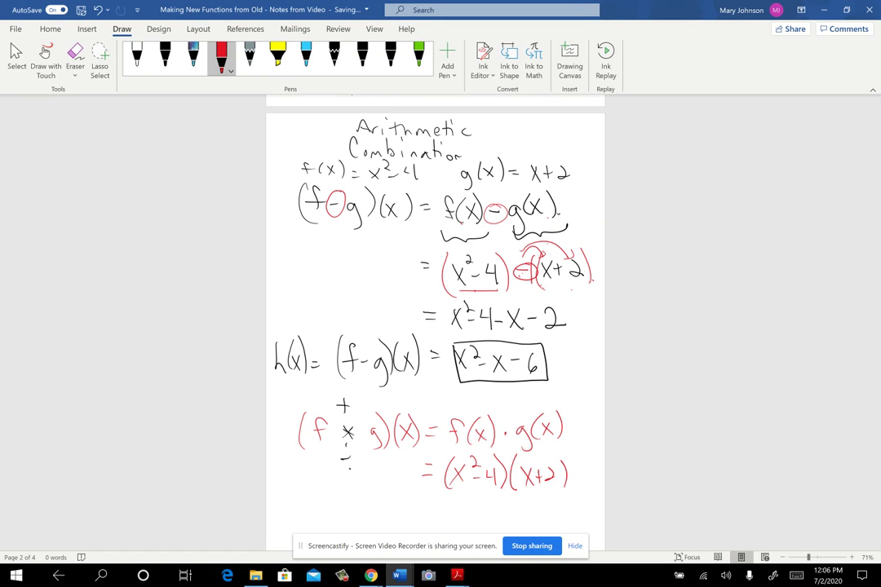
Step: Add an equals sign for the next line and draw red distribution arcs across (x²−4)(x+2)
scroll(434, 326, down, 3)
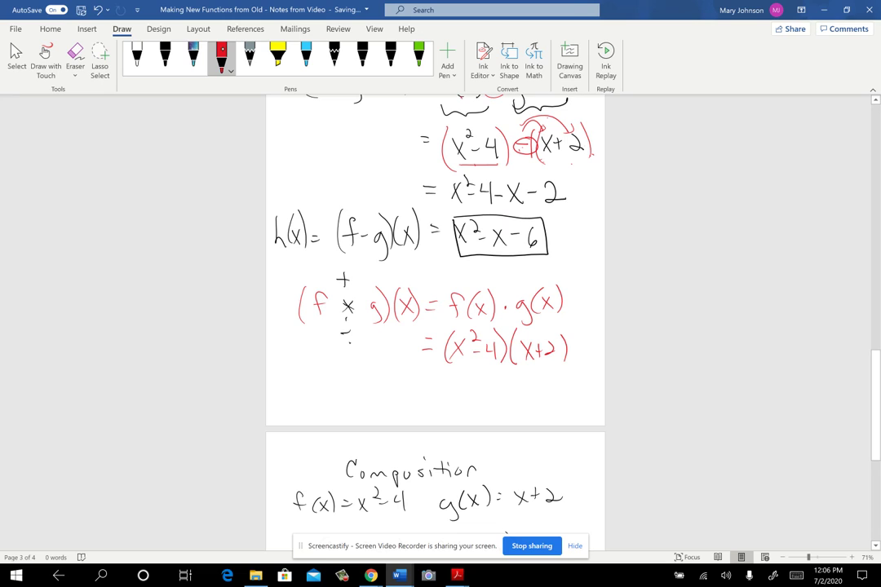
drag(430, 377, 435, 377)
drag(429, 382, 435, 381)
mouse_move(462, 330)
mouse_down()
mouse_move(515, 336)
mouse_move(540, 327)
mouse_move(549, 336)
mouse_up()
mouse_move(500, 361)
mouse_down()
mouse_move(514, 354)
mouse_move(563, 360)
mouse_up()
Step: Write the expanded product x³+2x²−4x−8 after the equals sign and draw a red box around it
drag(453, 385, 461, 398)
mouse_move(462, 385)
mouse_down()
mouse_move(453, 398)
mouse_move(465, 383)
mouse_move(485, 394)
mouse_up()
mouse_move(481, 389)
mouse_down()
mouse_move(481, 399)
mouse_move(508, 399)
mouse_up()
mouse_move(508, 390)
mouse_down()
mouse_move(500, 399)
mouse_move(518, 390)
mouse_up()
drag(520, 395, 545, 395)
mouse_move(542, 384)
mouse_down()
mouse_move(542, 403)
mouse_move(557, 399)
mouse_move(546, 399)
mouse_up()
drag(561, 394, 574, 401)
mouse_move(577, 387)
mouse_down()
mouse_move(584, 409)
mouse_move(452, 412)
mouse_move(447, 372)
mouse_move(589, 369)
mouse_move(590, 403)
mouse_up()
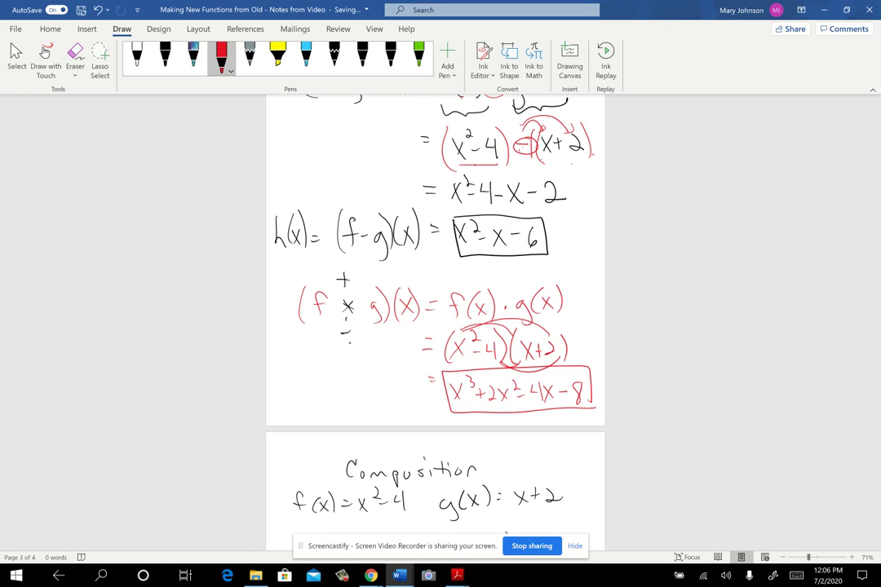
Step: Write h(x) = (fg)(x) in red in front of the boxed product
drag(355, 373, 342, 399)
mouse_move(336, 384)
mouse_down()
mouse_move(353, 382)
mouse_move(363, 400)
mouse_move(334, 398)
mouse_up()
drag(374, 372, 376, 400)
mouse_move(391, 371)
mouse_down()
mouse_move(388, 399)
mouse_move(408, 396)
mouse_up()
mouse_move(409, 377)
mouse_down()
mouse_move(396, 396)
mouse_move(415, 399)
mouse_up()
mouse_move(312, 381)
mouse_down()
mouse_move(282, 398)
mouse_move(299, 395)
mouse_up()
mouse_move(298, 376)
mouse_down()
mouse_move(291, 395)
mouse_move(302, 400)
mouse_up()
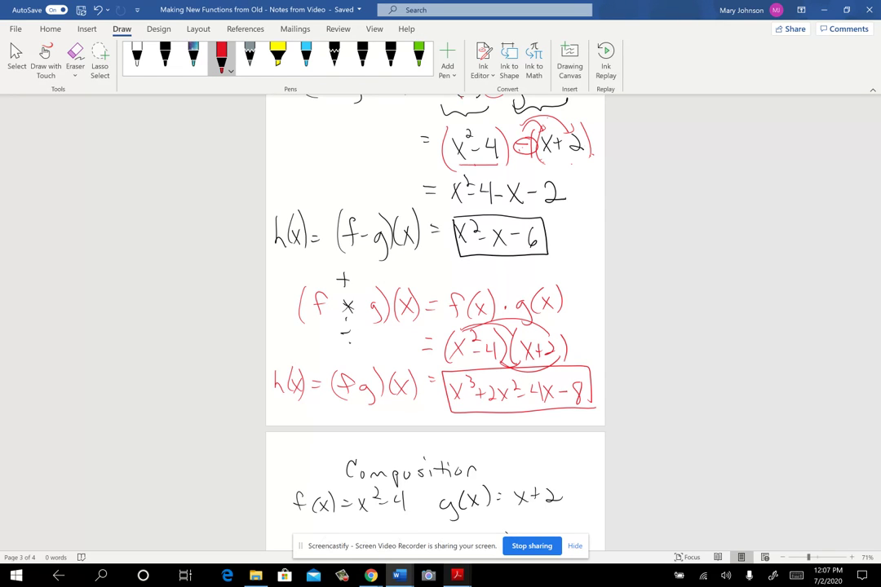
Step: Switch to the Combinations Illustration PDF in Adobe Acrobat Reader and fit the whole page in view
click(397, 520)
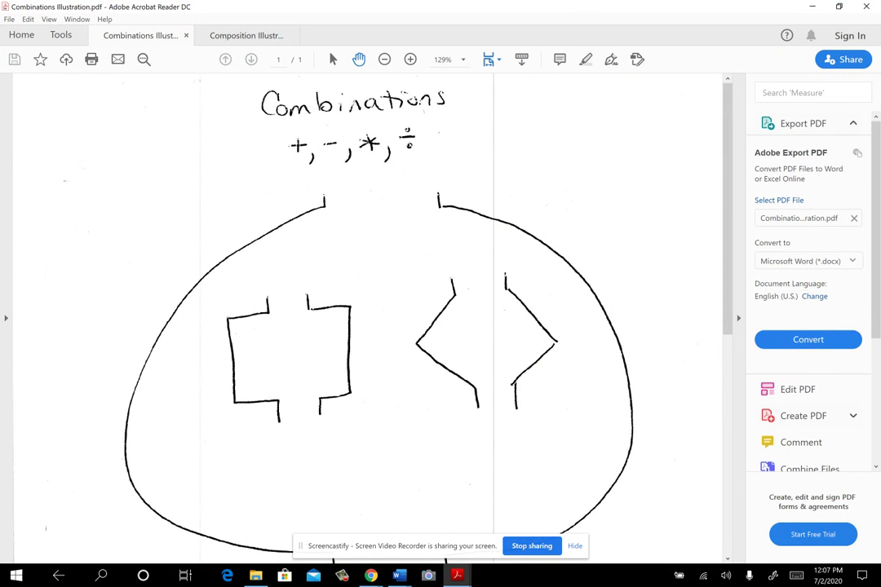
scroll(367, 318, down, 1)
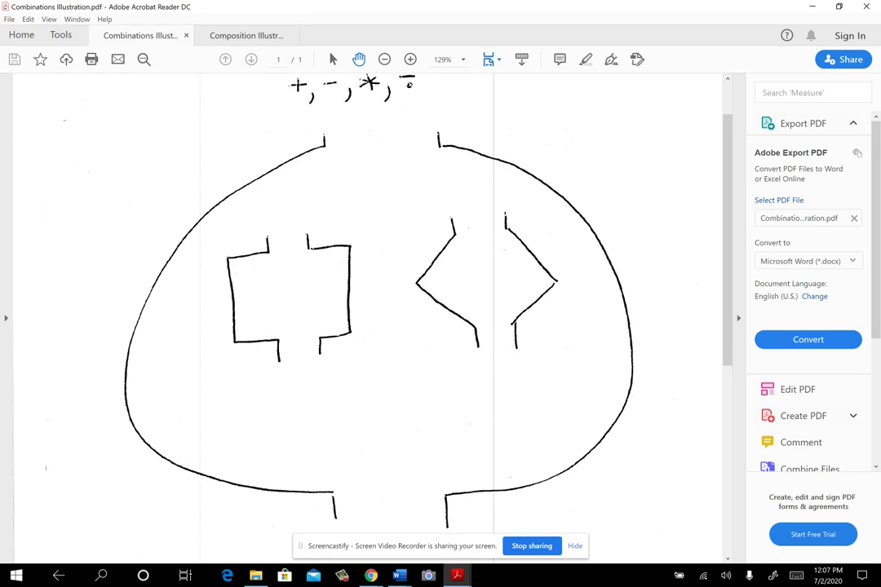
scroll(367, 318, down, 5)
scroll(367, 318, up, 5)
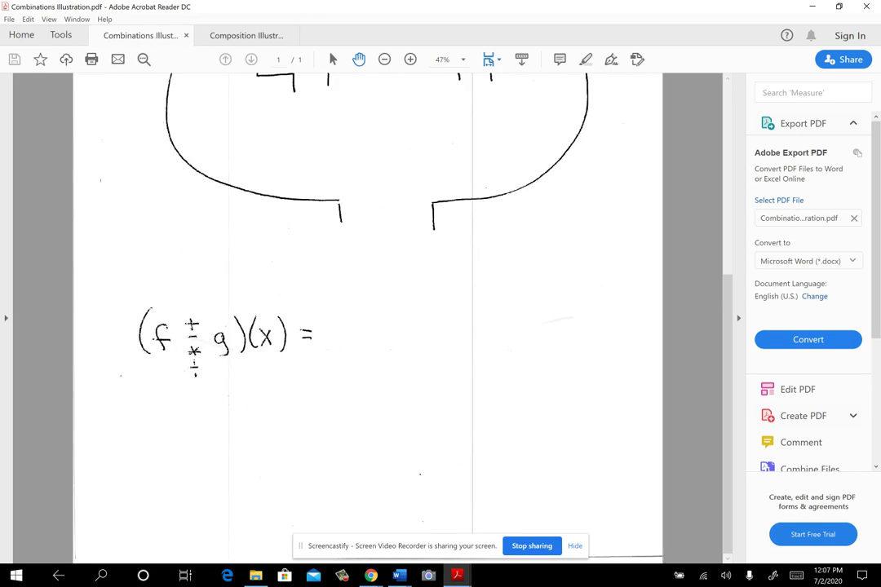
scroll(367, 318, down, 2)
scroll(367, 318, up, 1)
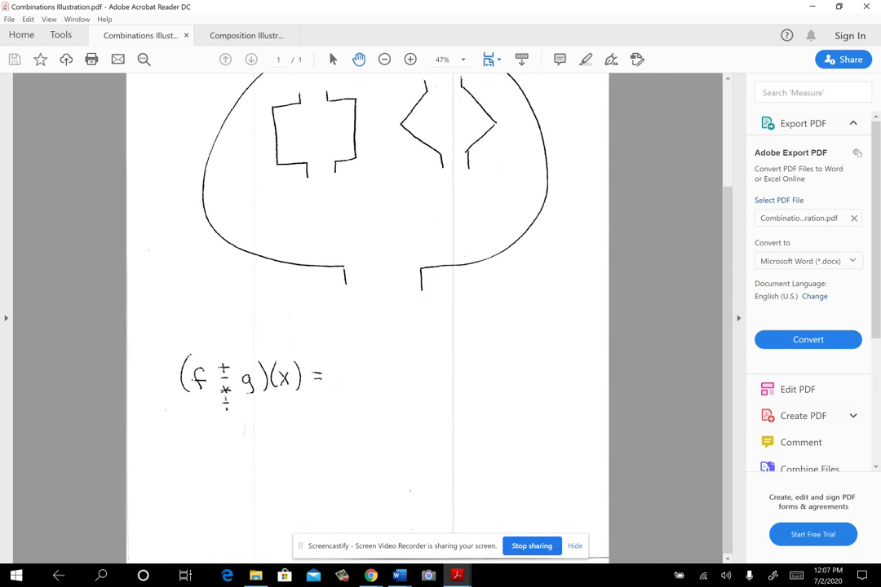
scroll(367, 318, up, 2)
scroll(367, 319, up, 1)
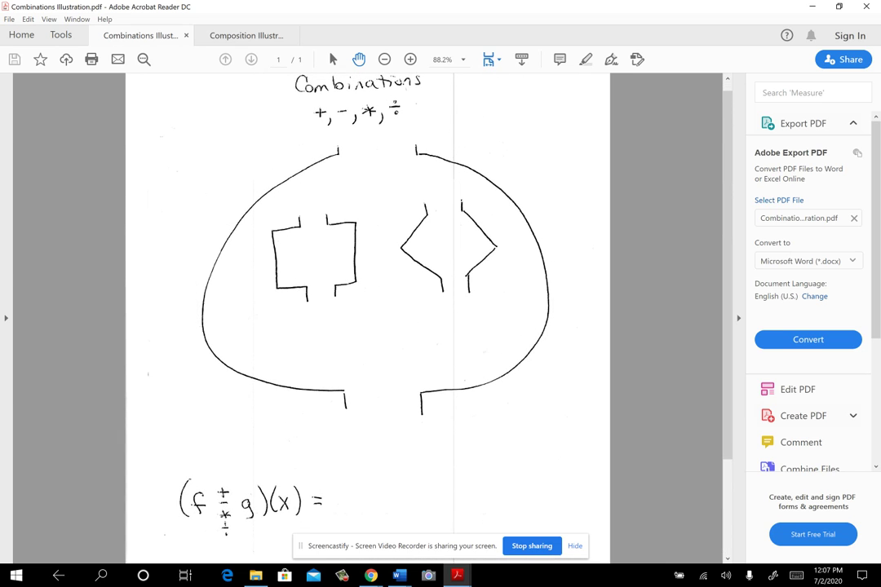
scroll(367, 318, down, 1)
scroll(367, 318, up, 2)
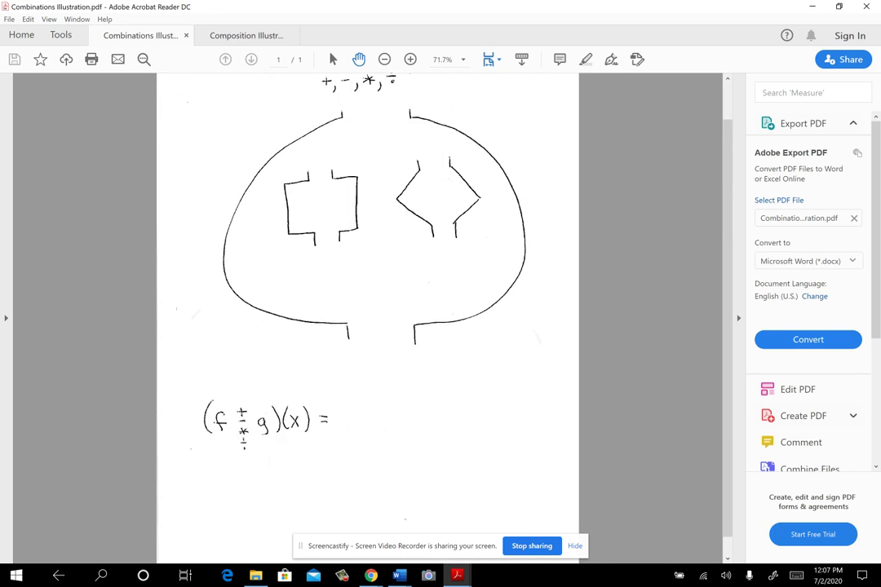
scroll(367, 318, down, 3)
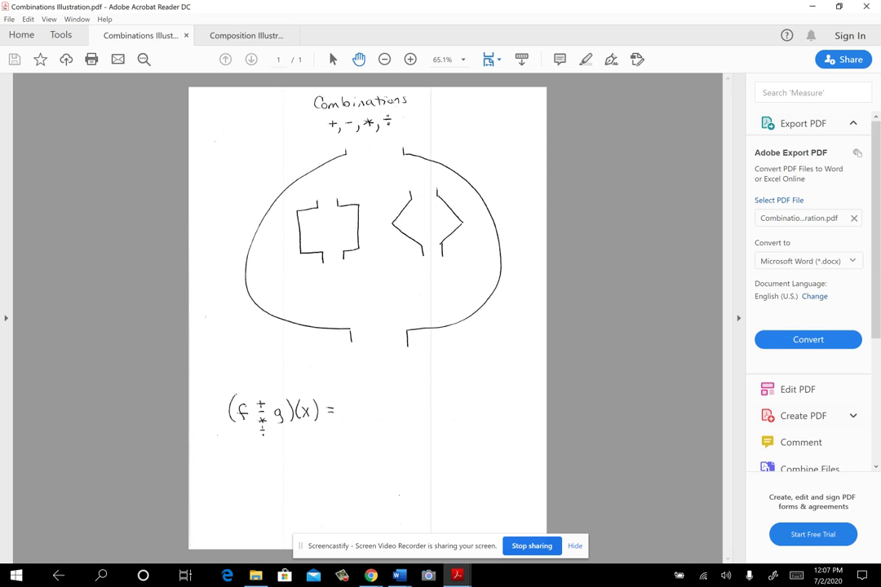
Step: Take a full-screen snip of the illustration, label the outer machine f+g and draw x with an arrow entering its opening in light blue
click(772, 576)
click(797, 544)
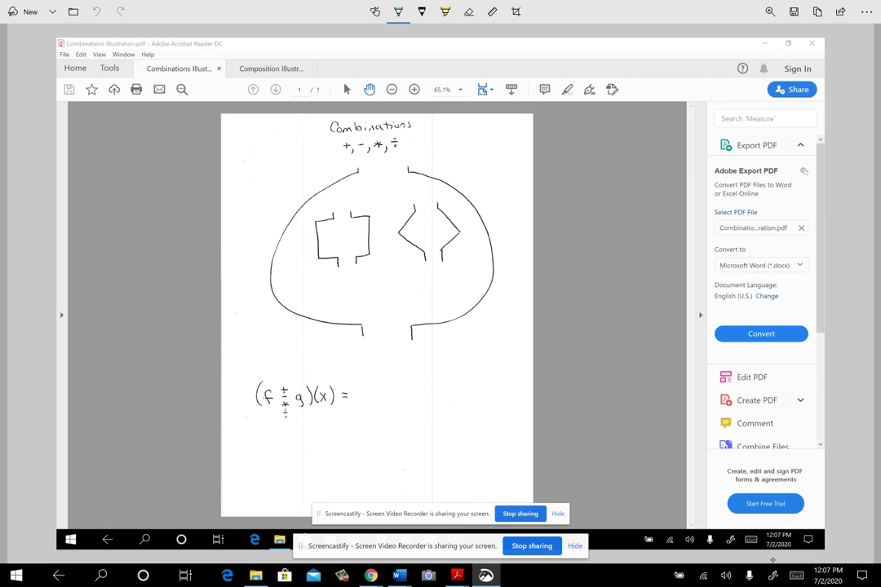
mouse_move(286, 272)
mouse_down()
mouse_move(276, 290)
mouse_move(300, 283)
mouse_move(305, 294)
mouse_up()
mouse_move(378, 167)
mouse_down()
mouse_move(377, 182)
mouse_move(384, 174)
mouse_move(373, 158)
mouse_up()
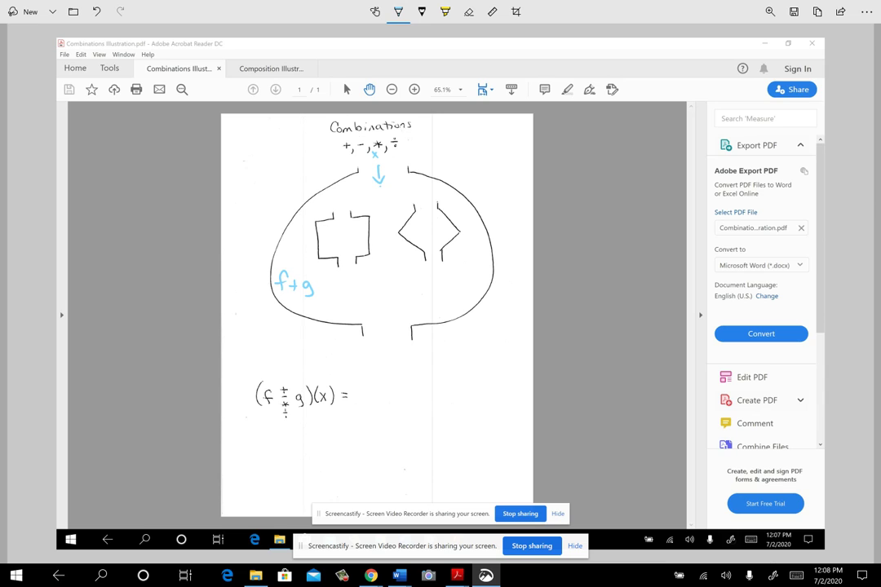
Step: Draw arrows splitting x into the two inner machines, label them f and g, and trace a path through each
mouse_move(380, 187)
mouse_down()
mouse_move(351, 188)
mouse_move(338, 207)
mouse_up()
drag(327, 240, 323, 253)
drag(381, 187, 425, 192)
mouse_move(419, 191)
mouse_down()
mouse_move(427, 187)
mouse_move(420, 203)
mouse_move(429, 212)
mouse_up()
drag(344, 213, 348, 218)
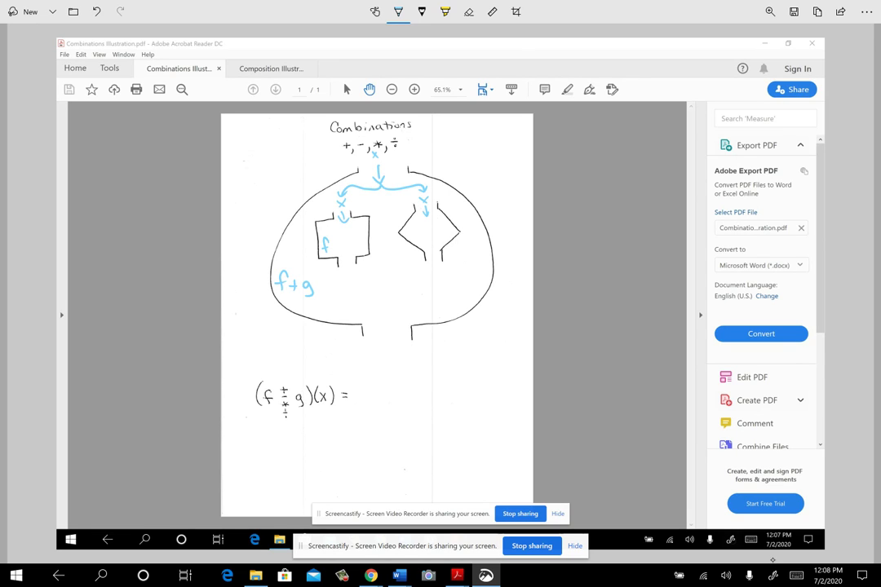
drag(416, 237, 417, 246)
drag(348, 227, 334, 247)
drag(432, 217, 415, 246)
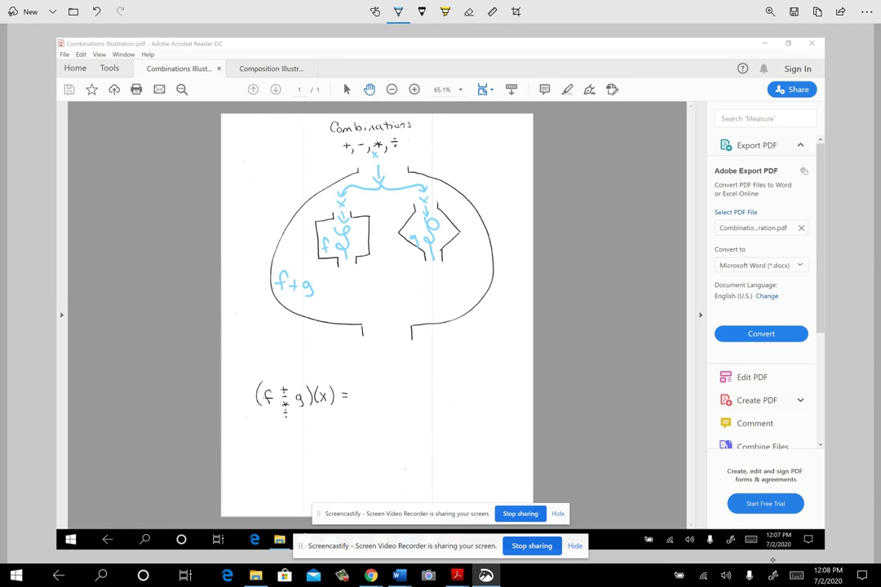
Step: Write the outputs f(x) and g(x) below the square and diamond machines
mouse_move(341, 262)
mouse_down()
mouse_move(338, 282)
mouse_move(364, 280)
mouse_up()
mouse_move(433, 270)
mouse_down()
mouse_move(426, 283)
mouse_move(444, 277)
mouse_up()
drag(446, 268, 437, 278)
drag(450, 265, 449, 279)
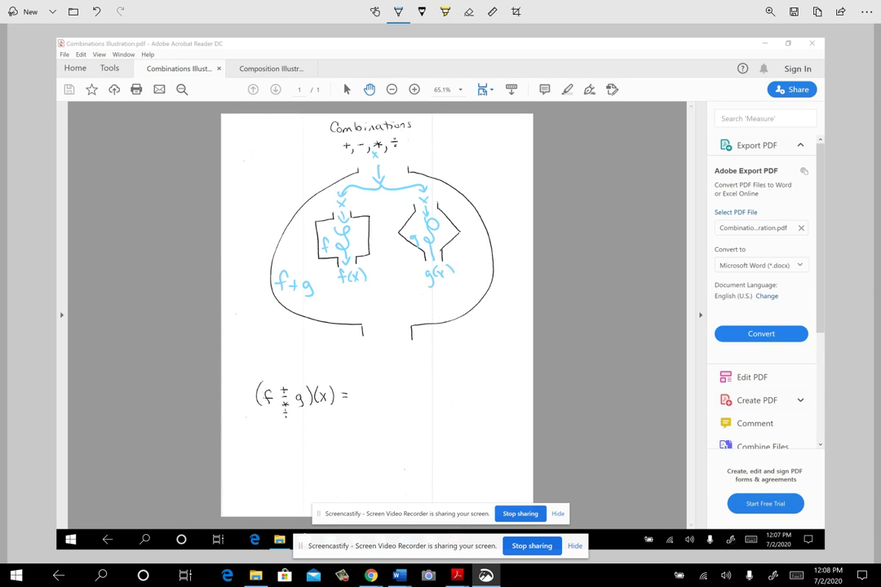
Step: Circle the plus in f+g, join f(x) and g(x) with a plus sign, and draw an output arrow to (f+g)(x)
mouse_move(300, 275)
mouse_down()
mouse_move(293, 287)
mouse_move(301, 278)
mouse_up()
drag(355, 283, 414, 296)
mouse_move(385, 315)
mouse_down()
mouse_move(386, 343)
mouse_move(392, 333)
mouse_move(354, 352)
mouse_move(353, 364)
mouse_up()
drag(350, 357, 367, 361)
mouse_move(363, 357)
mouse_down()
mouse_move(378, 367)
mouse_move(347, 365)
mouse_move(408, 364)
mouse_up()
drag(418, 349, 419, 364)
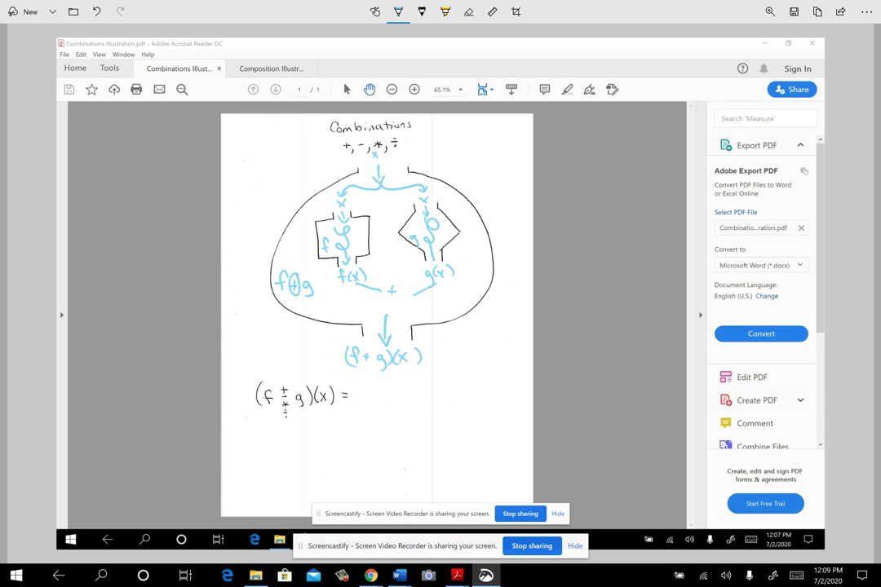
Step: Circle the plus in the formula at the page's lower part and complete it with f(x) + g(x) in light blue
mouse_move(289, 381)
mouse_down()
mouse_move(281, 381)
mouse_move(285, 397)
mouse_move(290, 382)
mouse_up()
mouse_move(364, 388)
mouse_down()
mouse_move(354, 405)
mouse_move(437, 404)
mouse_up()
mouse_move(440, 391)
mouse_down()
mouse_move(450, 401)
mouse_move(440, 401)
mouse_up()
drag(459, 379, 458, 404)
drag(403, 387, 403, 399)
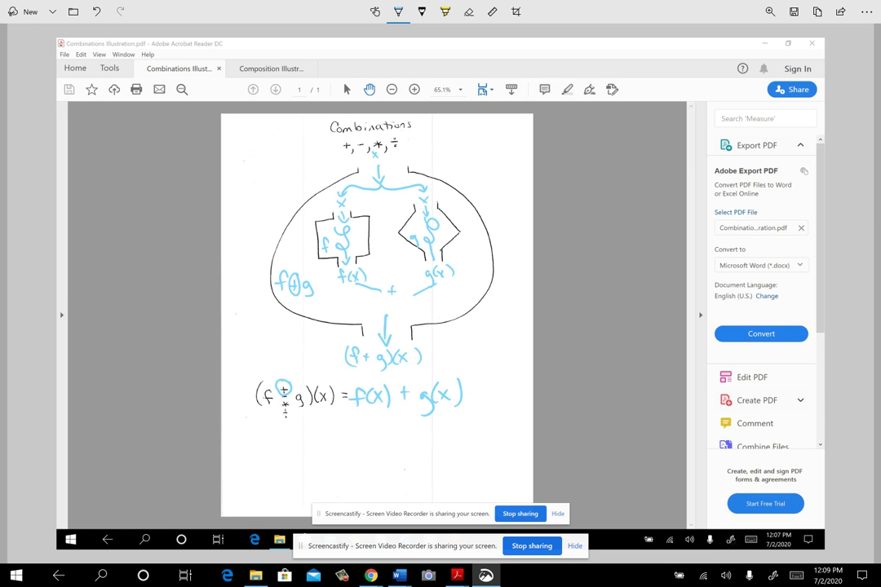
Step: In red, add minus signs below the handwritten plus signs and circle the minus in the printed formula
click(398, 12)
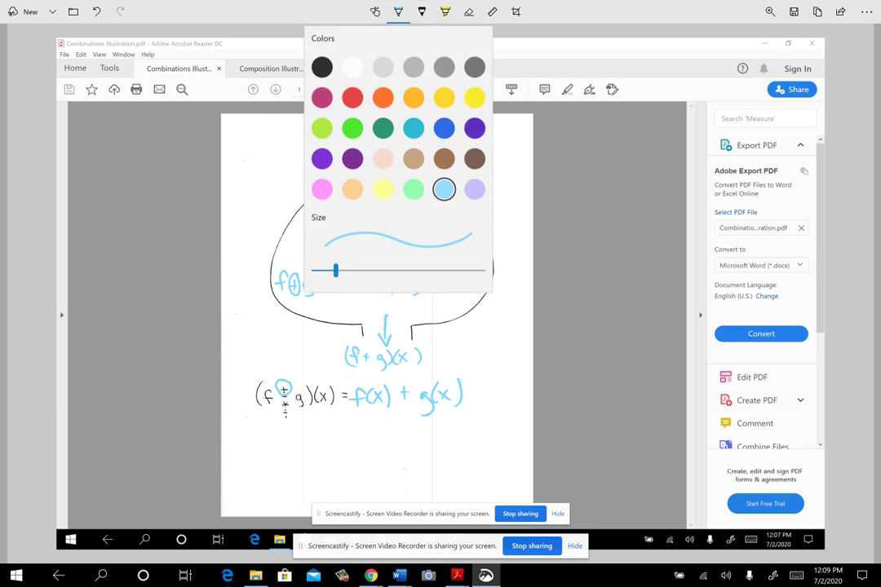
click(353, 94)
drag(291, 300, 299, 300)
drag(385, 300, 395, 300)
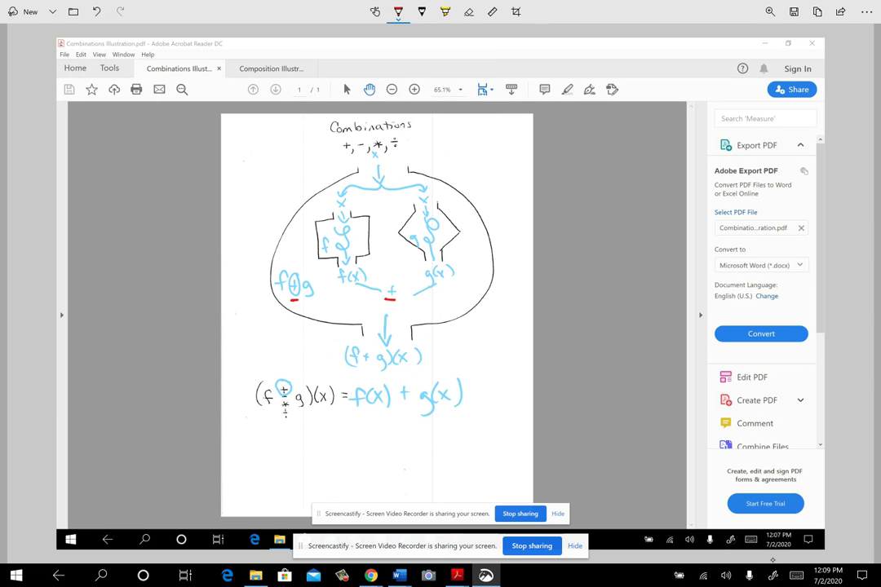
drag(361, 365, 372, 365)
drag(291, 389, 278, 386)
drag(397, 403, 407, 402)
Step: In dark green, add asterisks below the red minus signs and circle the multiplication sign in the printed formula
click(398, 11)
click(387, 124)
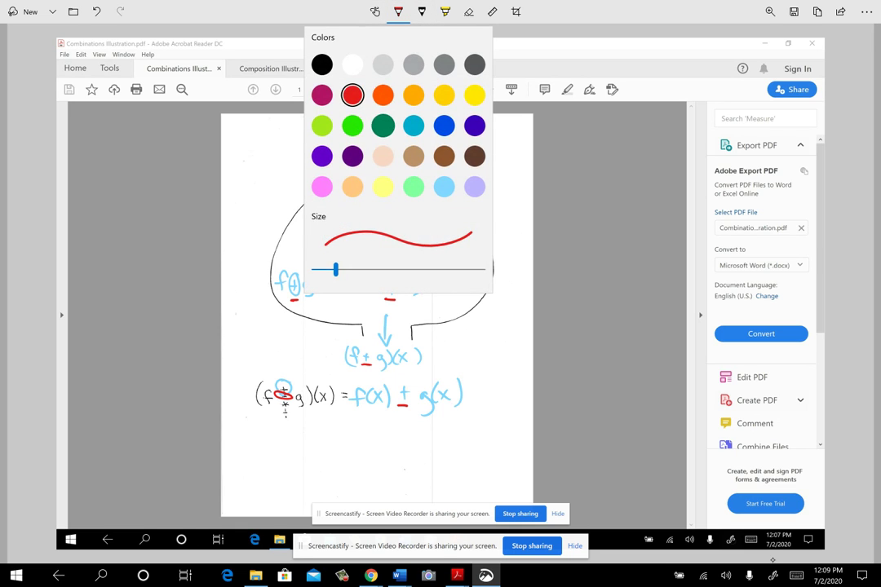
click(398, 11)
drag(288, 308, 299, 317)
drag(299, 308, 288, 317)
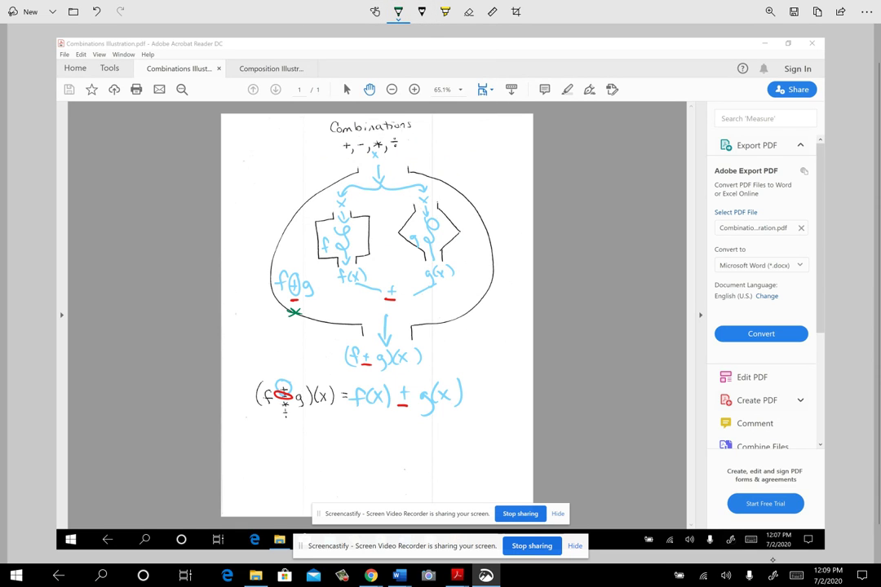
drag(388, 305, 395, 310)
drag(395, 305, 387, 311)
drag(364, 369, 371, 375)
mouse_move(371, 368)
mouse_down()
mouse_move(365, 376)
mouse_move(373, 372)
mouse_up()
mouse_move(290, 399)
mouse_down()
mouse_move(291, 407)
mouse_move(286, 398)
mouse_up()
drag(399, 409, 407, 419)
drag(407, 410, 399, 419)
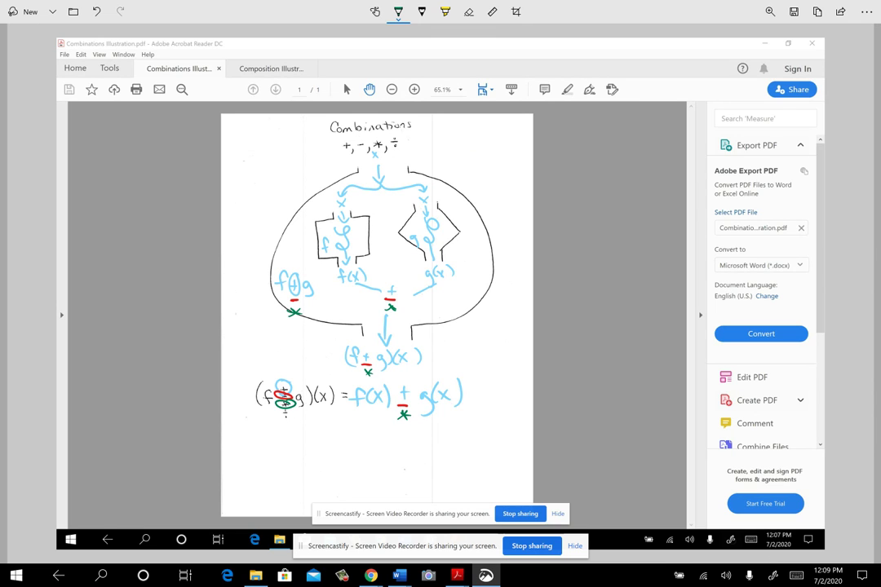
Step: In yellow, circle the division sign in the printed formula and add division signs below the green asterisks
click(398, 11)
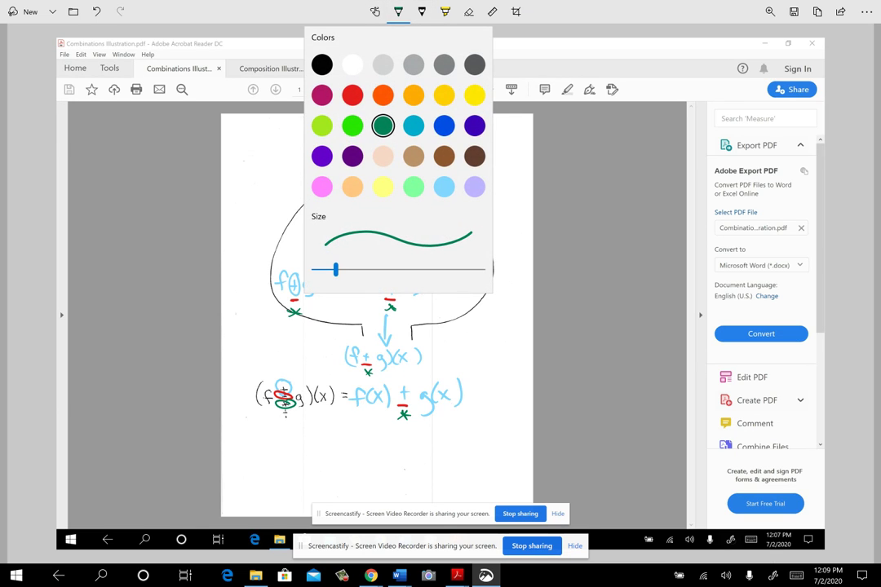
click(444, 126)
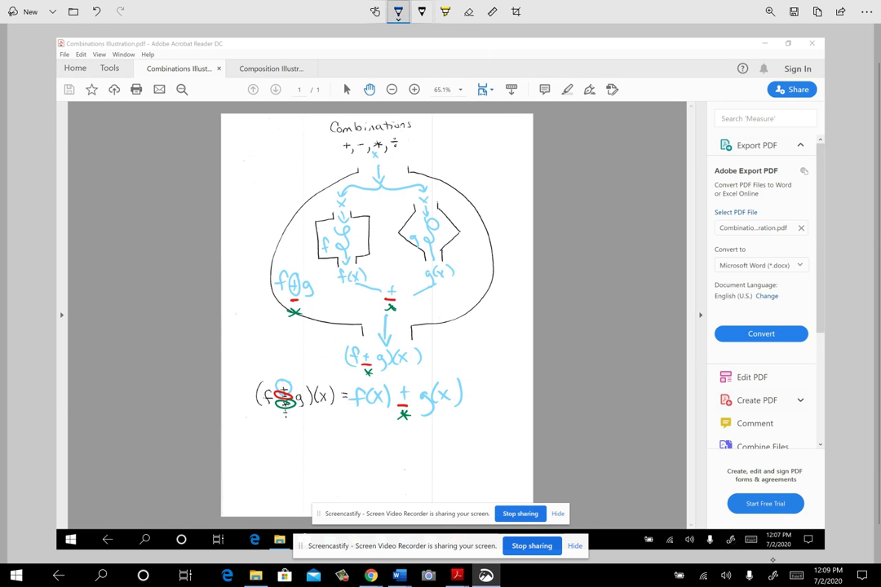
click(398, 12)
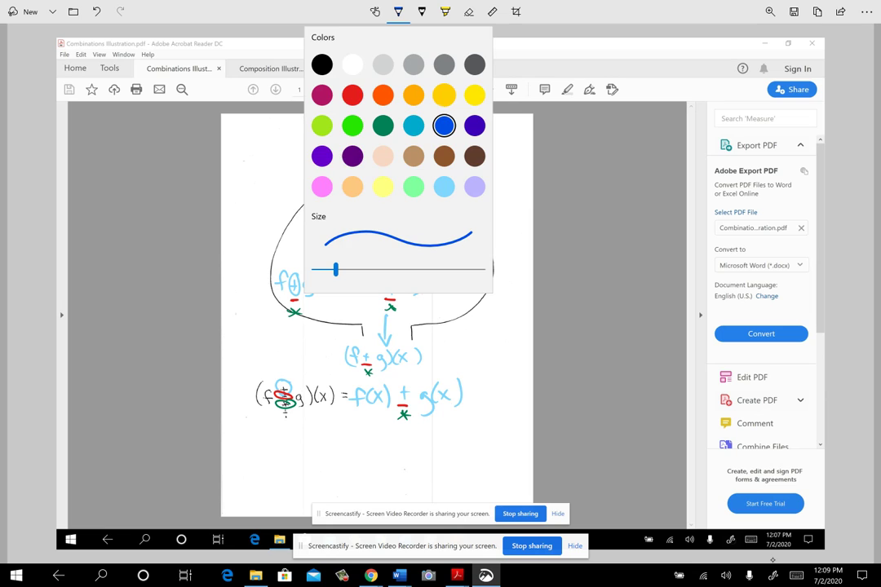
click(443, 95)
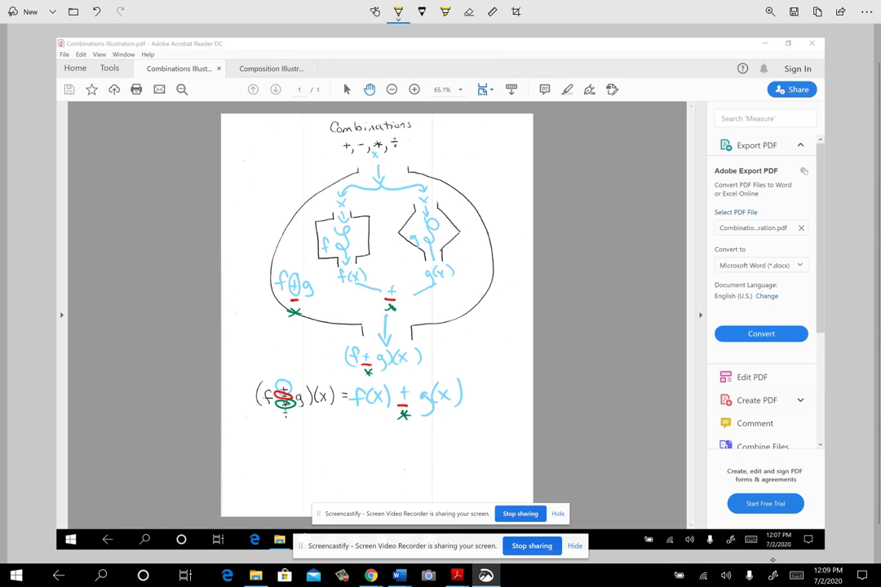
drag(285, 410, 286, 411)
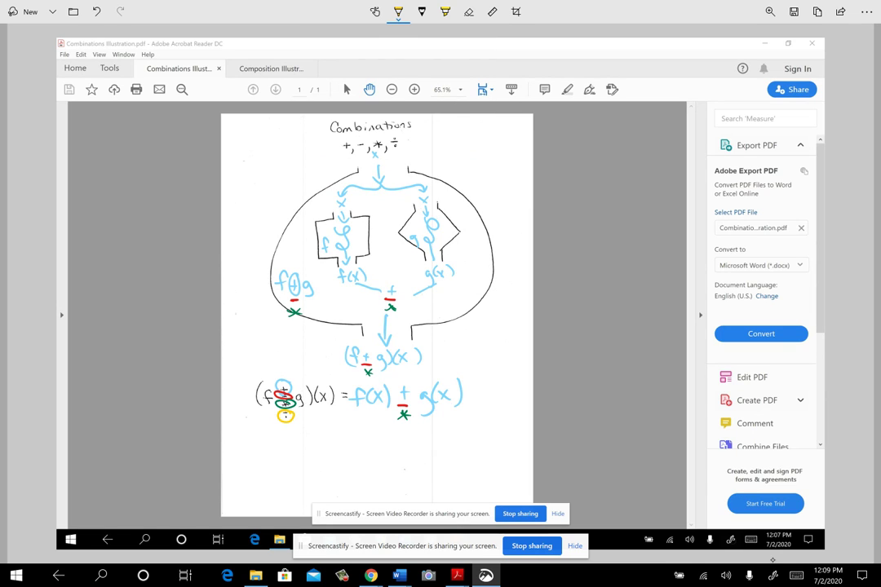
drag(398, 428, 404, 428)
drag(391, 314, 397, 314)
drag(366, 380, 375, 380)
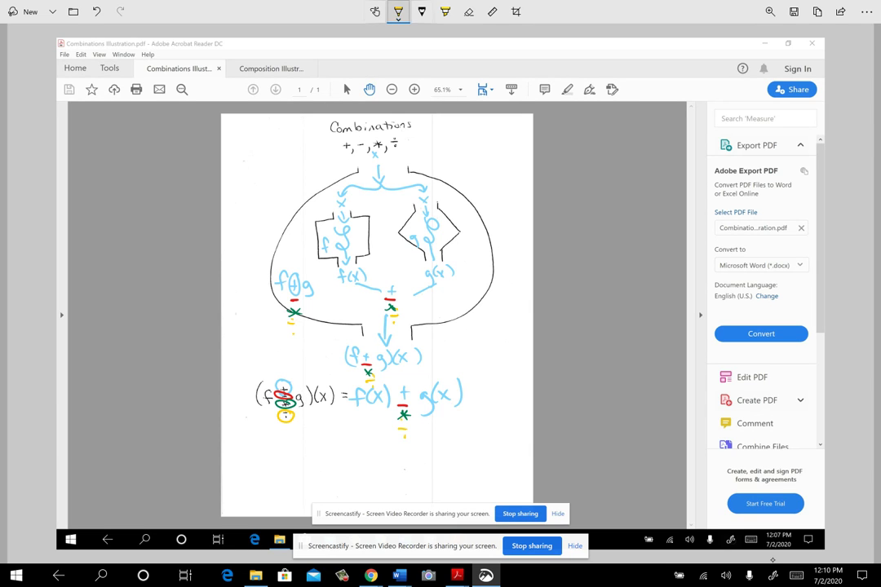
Step: Write (f/g)(x) = f(x)/g(x) as fractions in light blue below the completed formula
click(398, 11)
click(444, 187)
mouse_move(349, 440)
mouse_down()
mouse_move(340, 463)
mouse_move(351, 448)
mouse_move(339, 464)
mouse_move(349, 464)
mouse_up()
drag(343, 469, 336, 483)
mouse_move(325, 439)
mouse_down()
mouse_move(327, 490)
mouse_move(366, 478)
mouse_up()
mouse_move(371, 458)
mouse_down()
mouse_move(386, 479)
mouse_move(404, 461)
mouse_up()
drag(428, 439, 421, 458)
drag(418, 449, 439, 456)
mouse_move(443, 443)
mouse_down()
mouse_move(451, 454)
mouse_move(441, 453)
mouse_up()
mouse_move(455, 436)
mouse_down()
mouse_move(456, 463)
mouse_move(464, 462)
mouse_up()
mouse_move(446, 476)
mouse_down()
mouse_move(441, 500)
mouse_move(449, 490)
mouse_up()
mouse_move(456, 476)
mouse_down()
mouse_move(467, 486)
mouse_move(459, 483)
mouse_up()
drag(471, 468, 478, 491)
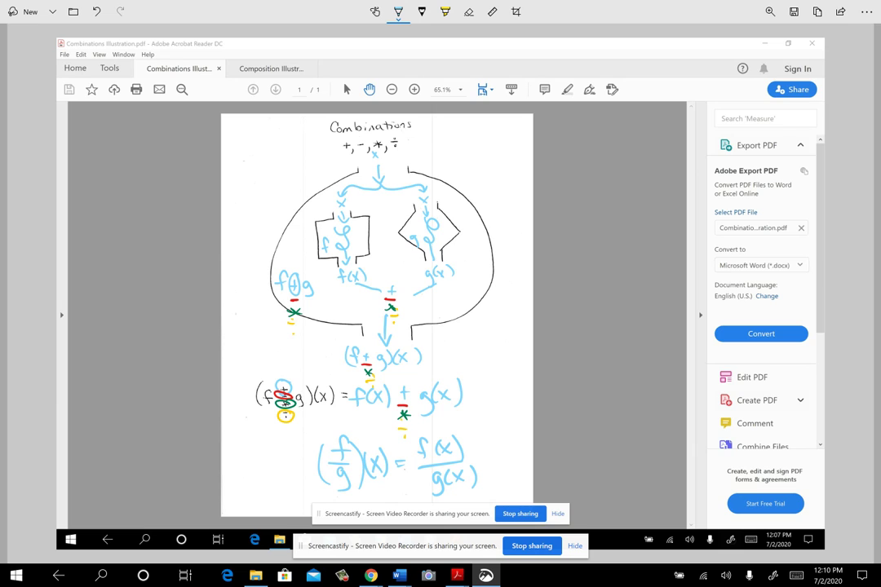